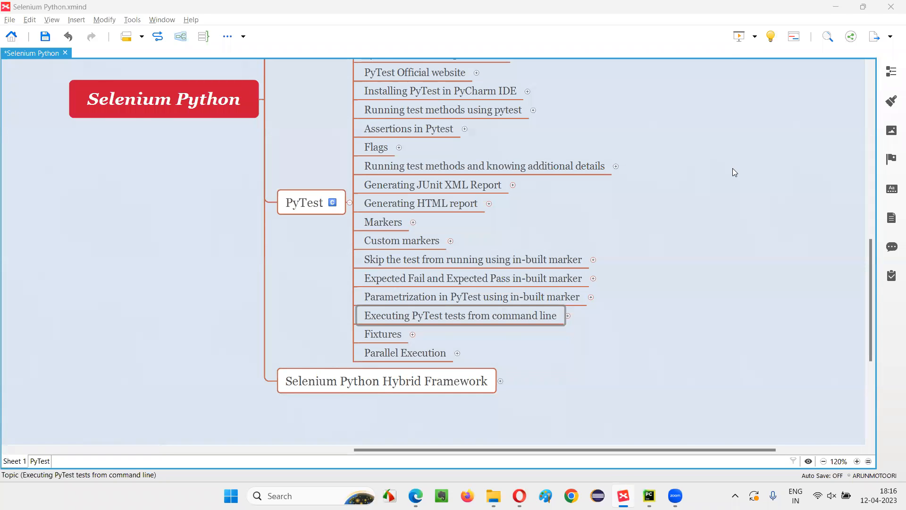
- Navigate the XMind map to the 'Executing PyTest tests from command line' topic
{"action": "left_click", "coordinate": [143, 105]}
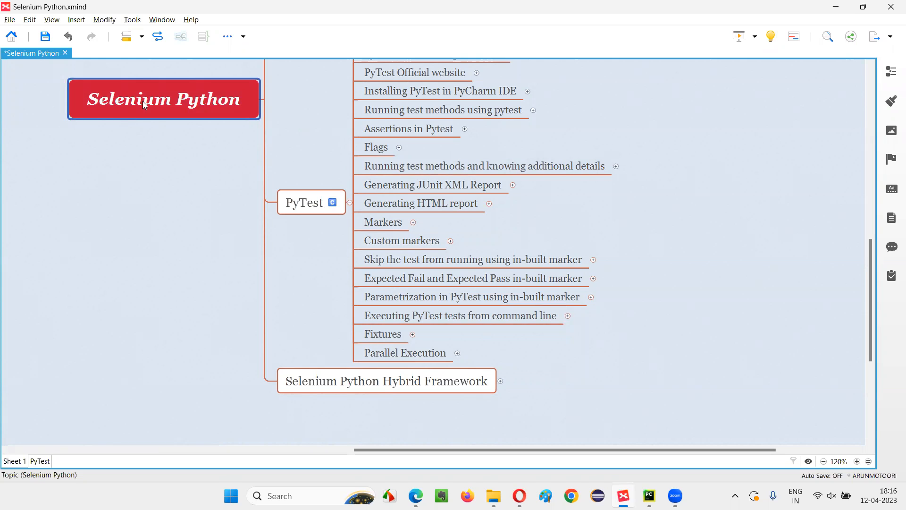
{"action": "left_click", "coordinate": [314, 213]}
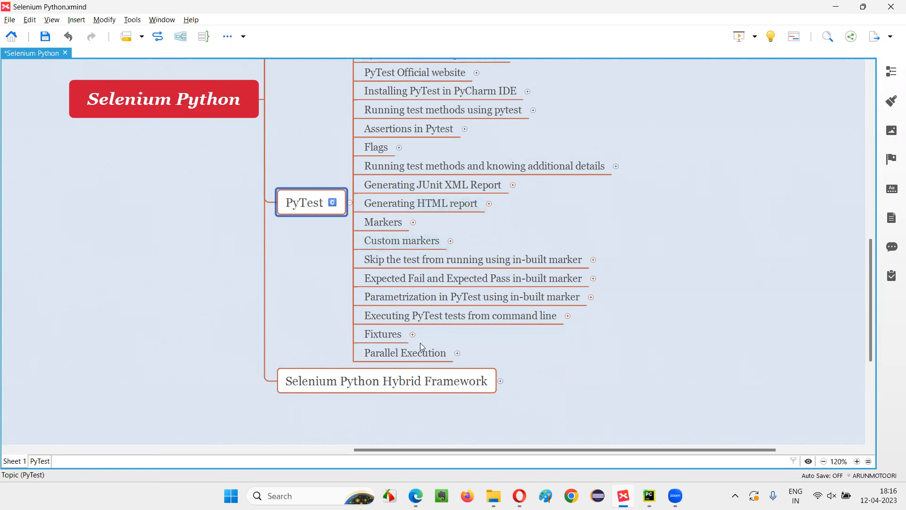
{"action": "left_click", "coordinate": [400, 324]}
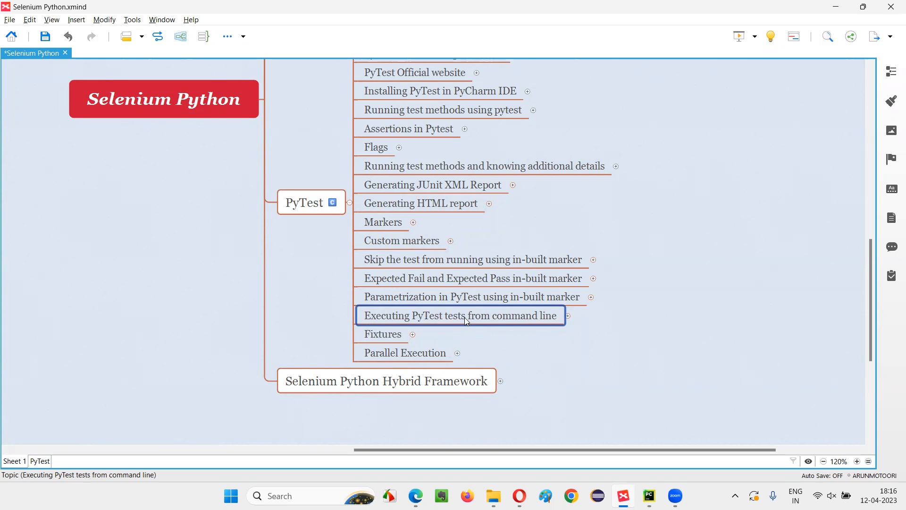
- In PyCharm's terminal, cd up to SampleProject and run pytest -v with 5 tests passing
{"action": "left_click", "coordinate": [649, 496]}
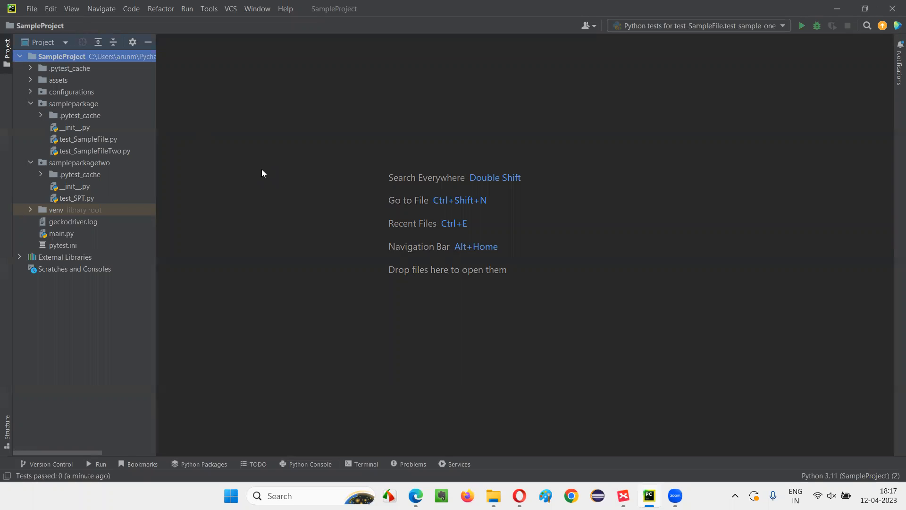
{"action": "left_click", "coordinate": [360, 463]}
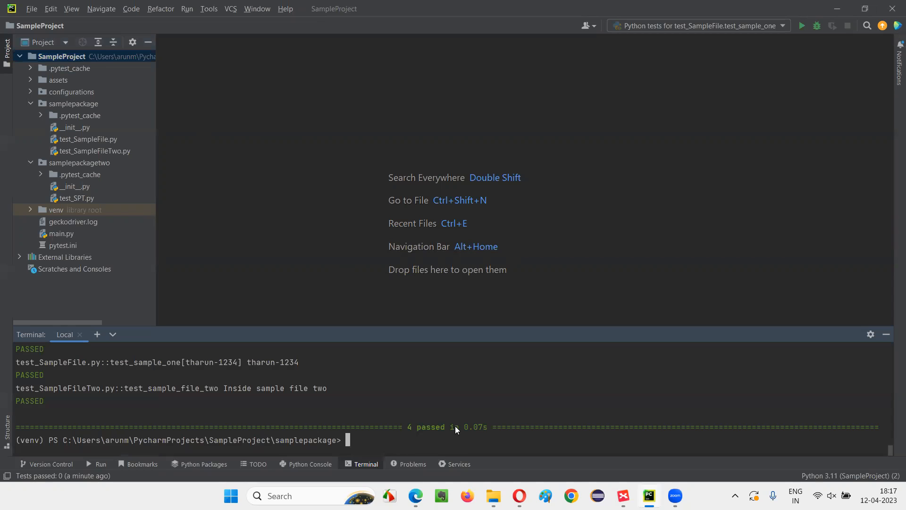
{"action": "type", "text": "c"}
{"action": "type", "text": "d.."}
{"action": "key", "text": "Return"}
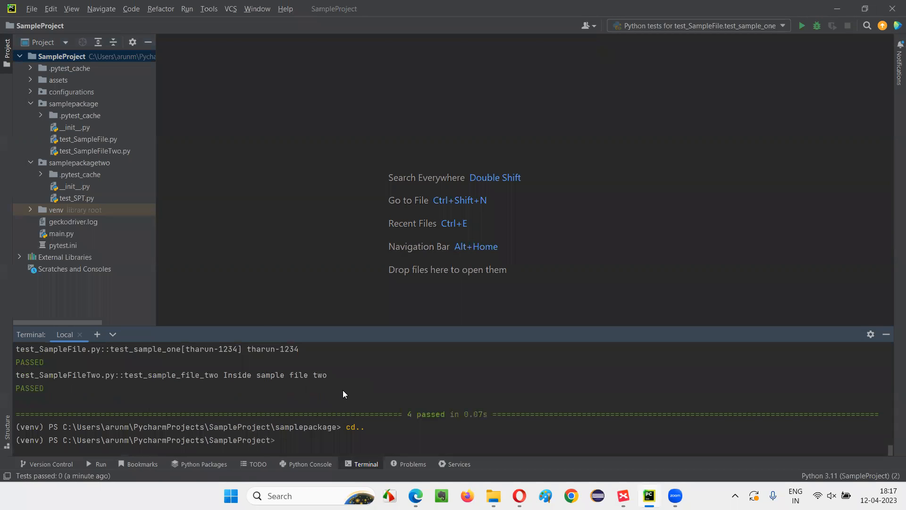
{"action": "type", "text": "pytest"}
{"action": "key", "text": "BackSpace"}
{"action": "key", "text": "BackSpace"}
{"action": "key", "text": "BackSpace"}
{"action": "key", "text": "BackSpace"}
{"action": "key", "text": "BackSpace"}
{"action": "type", "text": "ytst"}
{"action": "key", "text": "BackSpace"}
{"action": "key", "text": "BackSpace"}
{"action": "type", "text": "est -"}
{"action": "type", "text": "v"}
{"action": "key", "text": "Return"}
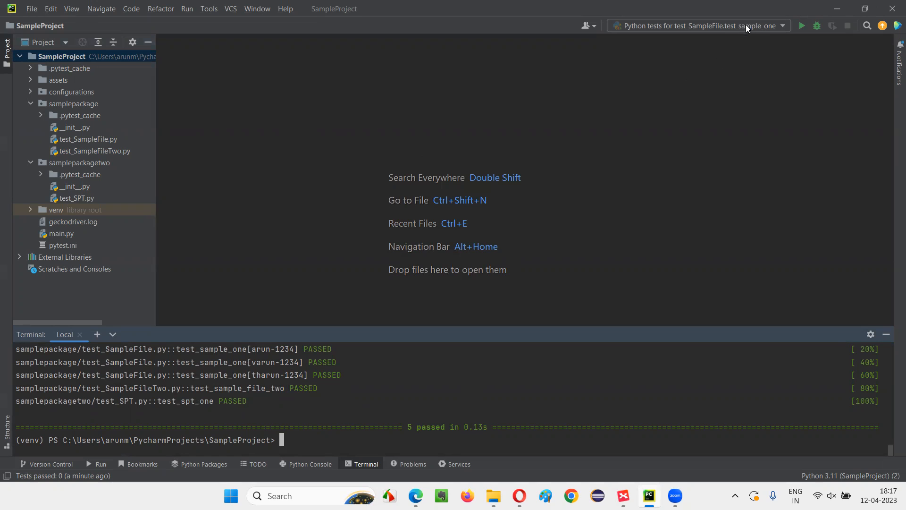
- Run the current configuration, then run test_spt_one from test_SPT.py via the gutter icon
{"action": "left_click", "coordinate": [801, 25]}
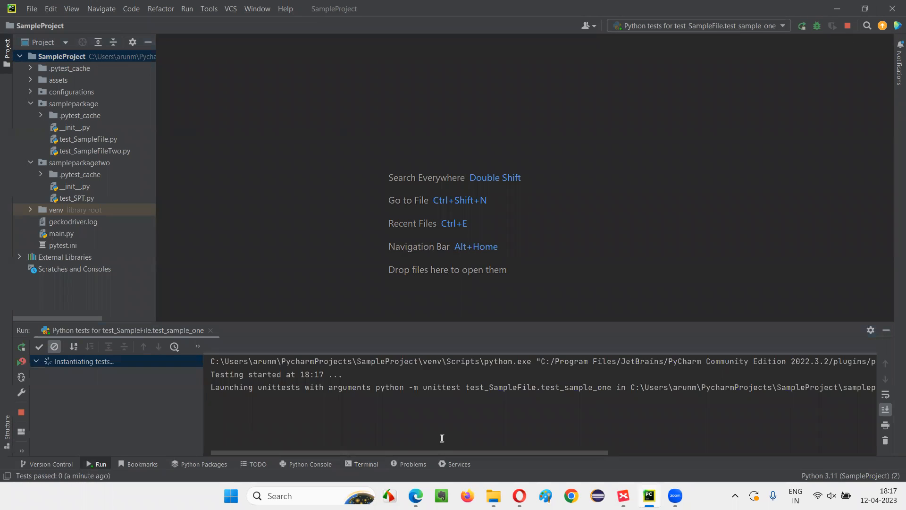
{"action": "double_click", "coordinate": [88, 198]}
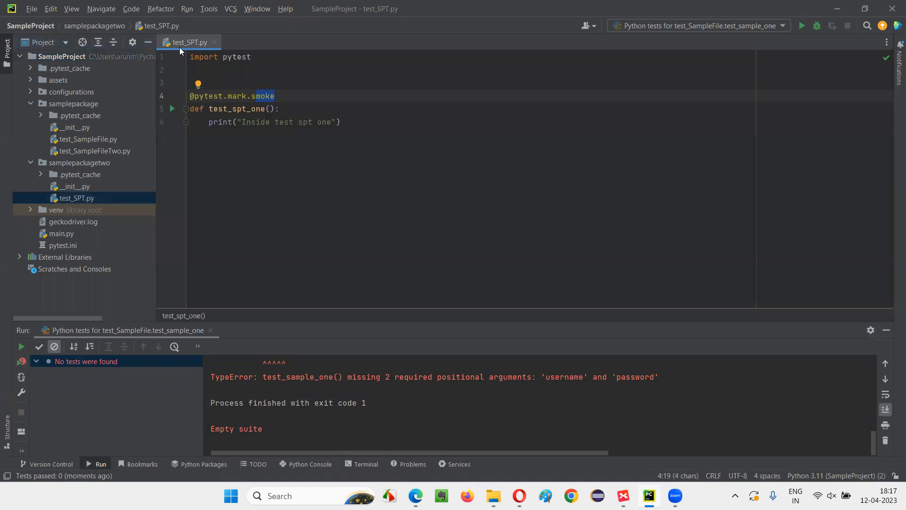
{"action": "left_click", "coordinate": [173, 110]}
{"action": "left_click", "coordinate": [205, 116]}
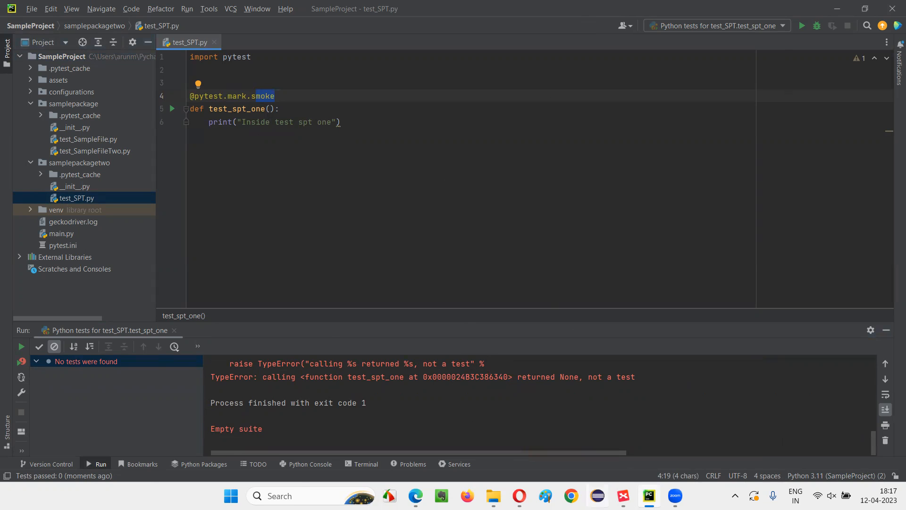
- Switch to XMind and expand the command-line topic to reveal 'Practical Demonstration'
{"action": "key", "text": "alt+Tab"}
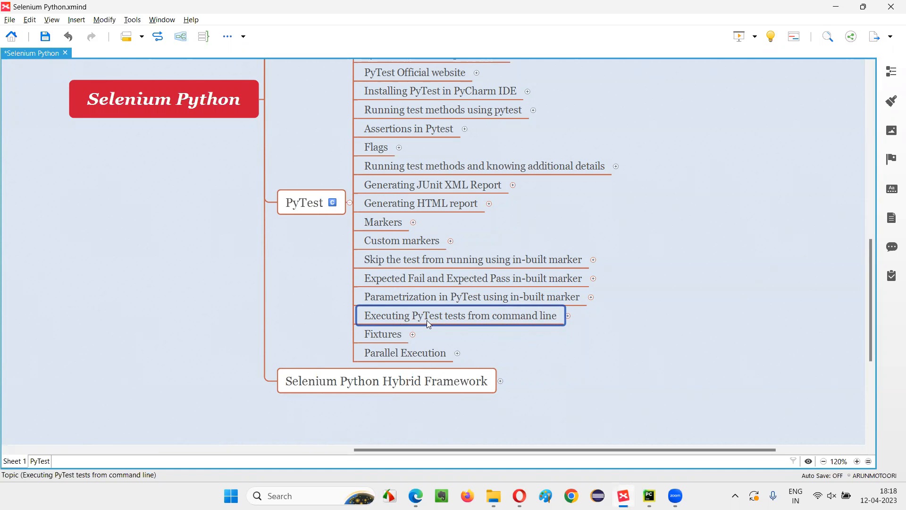
{"action": "left_click", "coordinate": [568, 316]}
{"action": "left_click", "coordinate": [618, 316]}
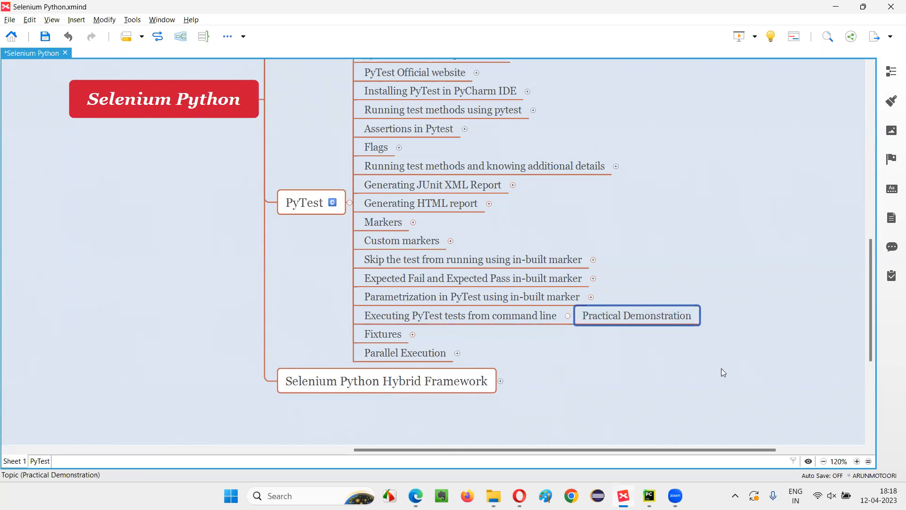
- Open the SampleProject root folder in File Explorer from PyCharm's Project tree
{"action": "left_click", "coordinate": [648, 496]}
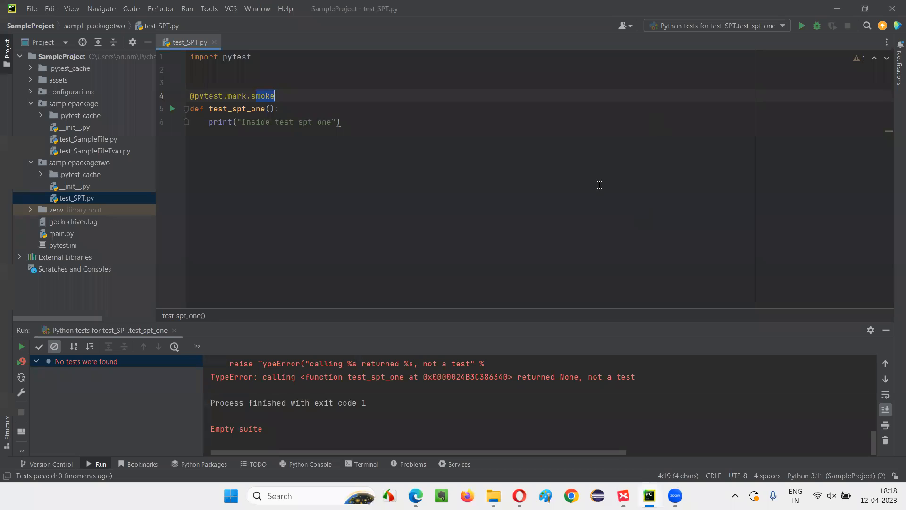
{"action": "left_click", "coordinate": [66, 56]}
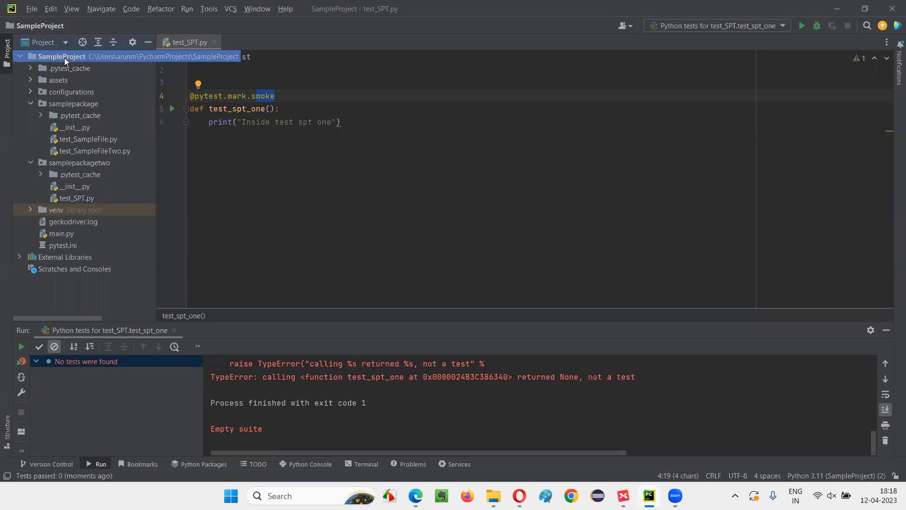
{"action": "right_click", "coordinate": [64, 57]}
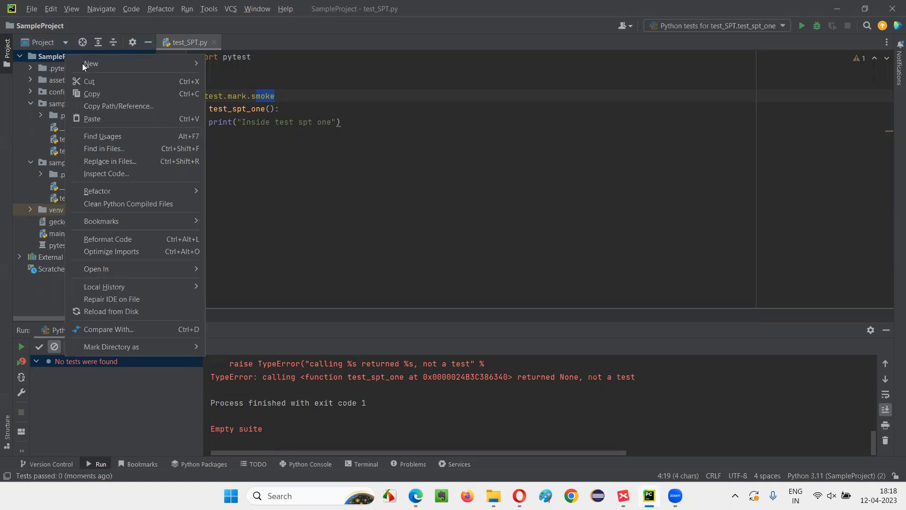
{"action": "mouse_move", "coordinate": [96, 270]}
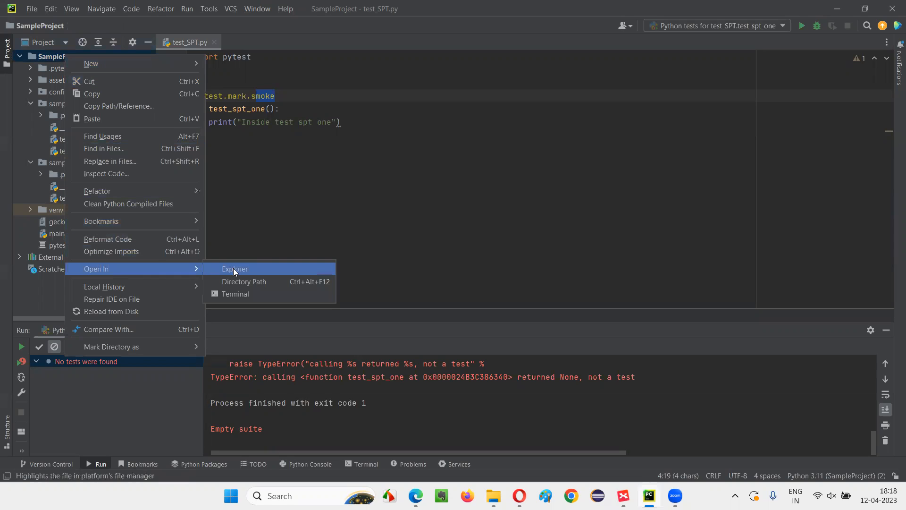
{"action": "left_click", "coordinate": [233, 268]}
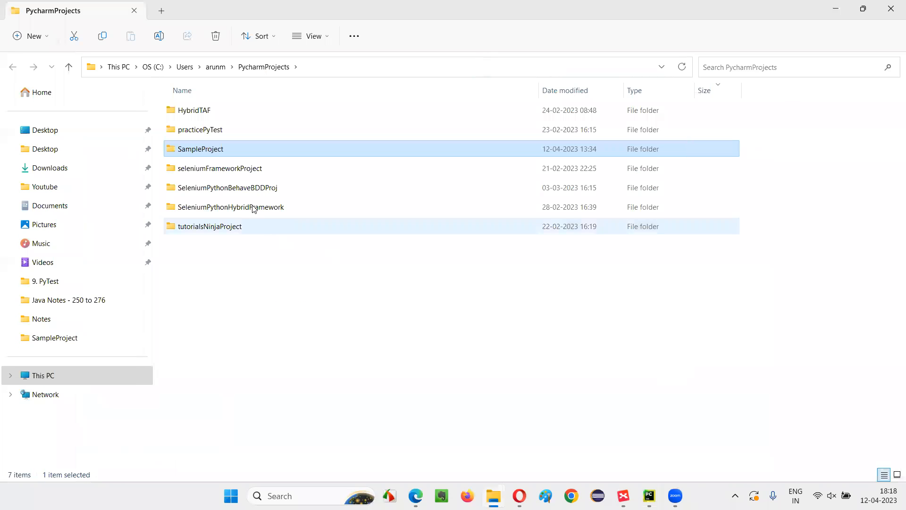
- Enter the SampleProject folder and launch a Command Prompt there via cmd in the address bar
{"action": "double_click", "coordinate": [196, 150]}
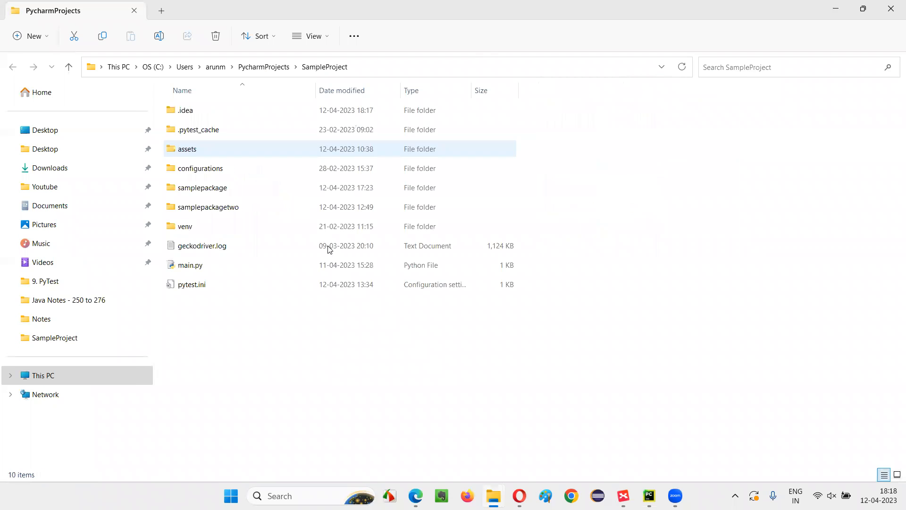
{"action": "left_click", "coordinate": [373, 68]}
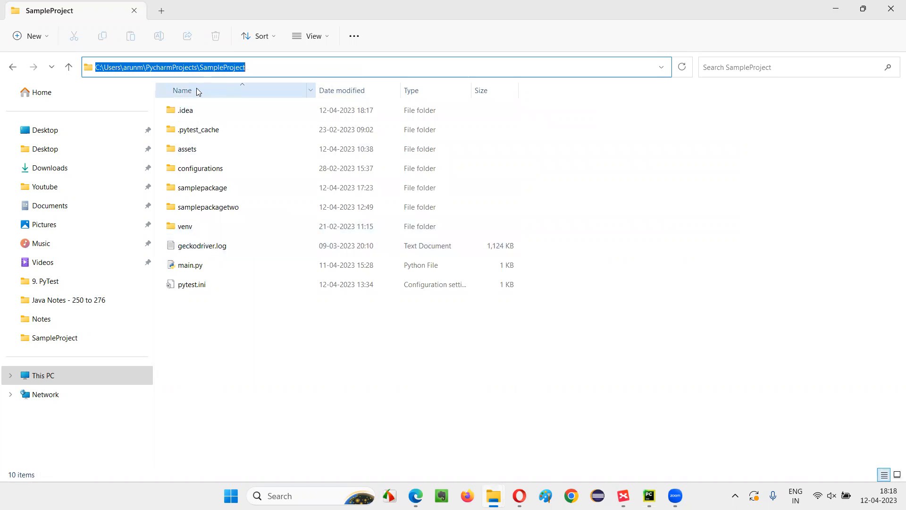
{"action": "type", "text": "cmd"}
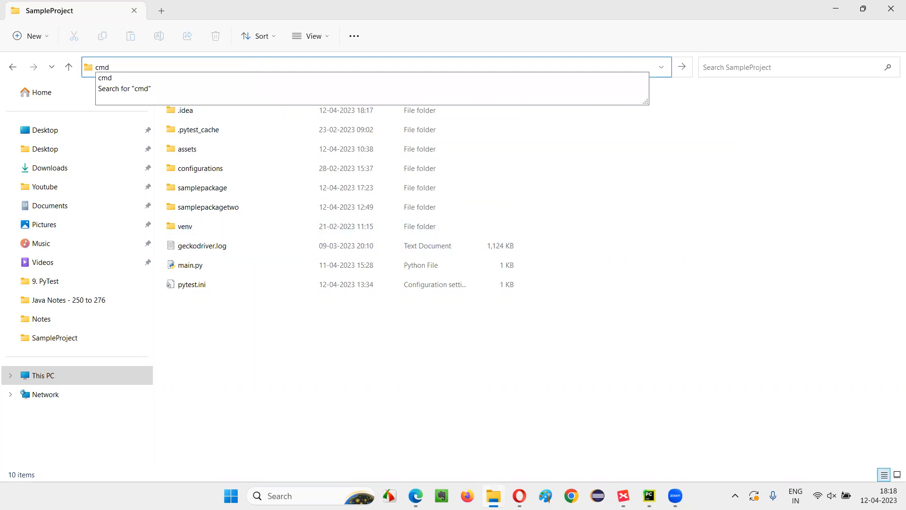
{"action": "key", "text": "Return"}
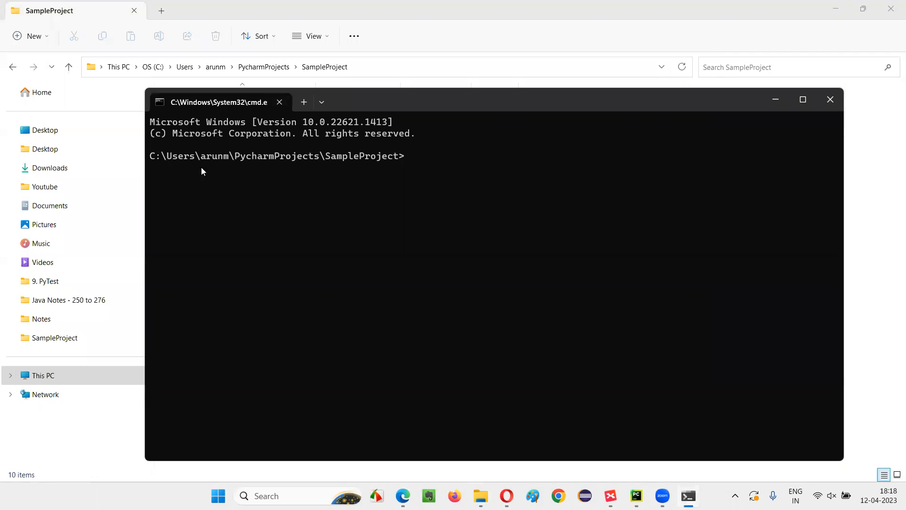
{"action": "left_click_drag", "start_coordinate": [426, 104], "coordinate": [447, 133]}
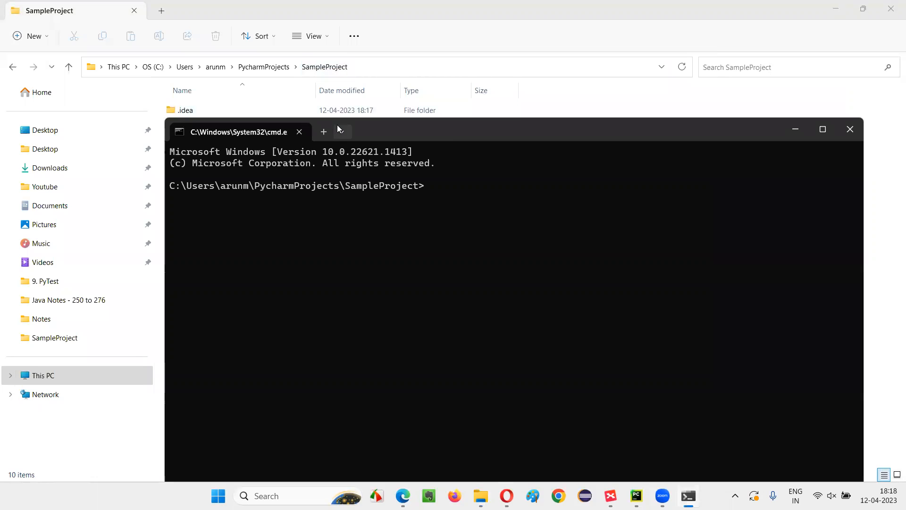
{"action": "left_click_drag", "start_coordinate": [381, 130], "coordinate": [521, 107]}
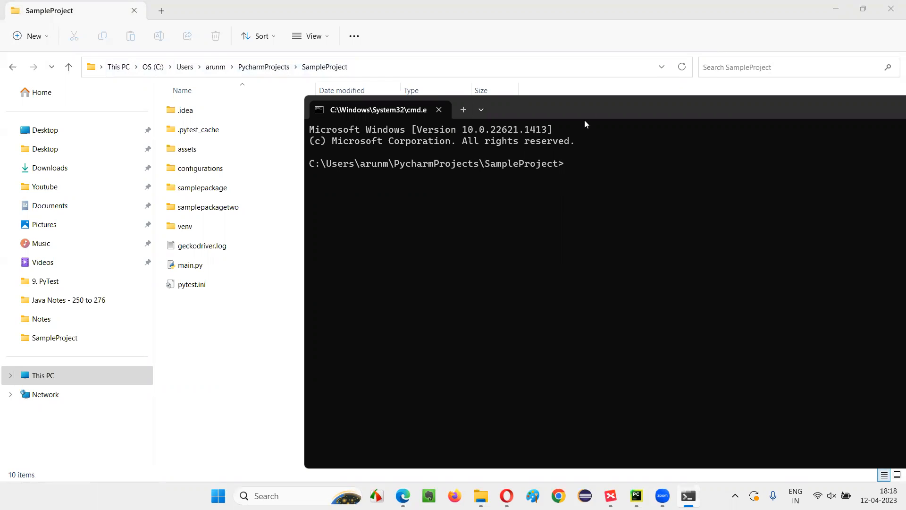
{"action": "left_click_drag", "start_coordinate": [567, 115], "coordinate": [381, 123]}
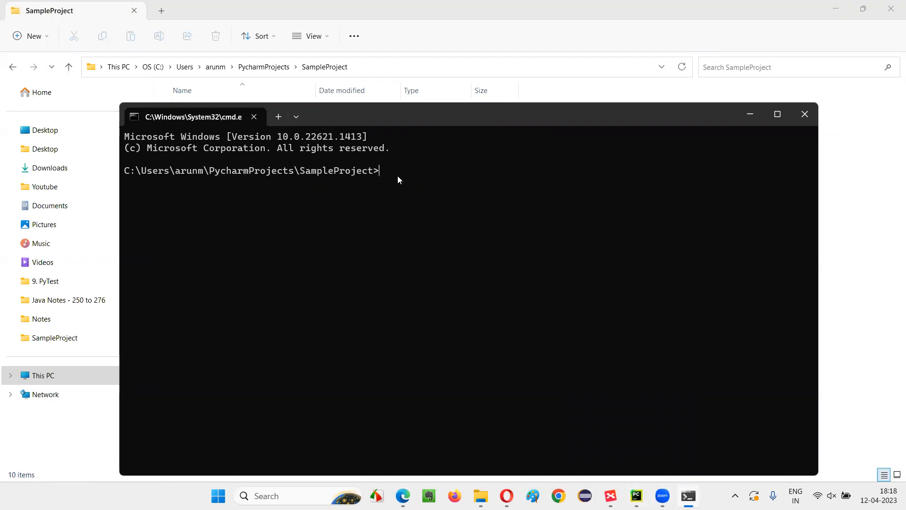
{"action": "type", "text": "p"}
{"action": "type", "text": "ytest"}
- Run pytest in the SampleProject prompt, all 5 tests passing
{"action": "key", "text": "Return"}
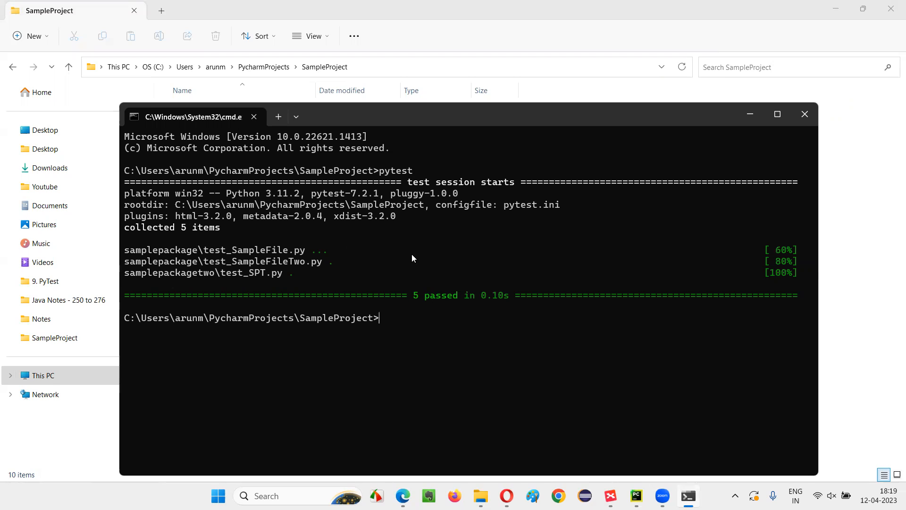
{"action": "type", "text": "pytest "}
{"action": "type", "text": "-"}
{"action": "type", "text": "v"}
- Run pytest -v so each of the 5 tests is listed as PASSED
{"action": "key", "text": "Return"}
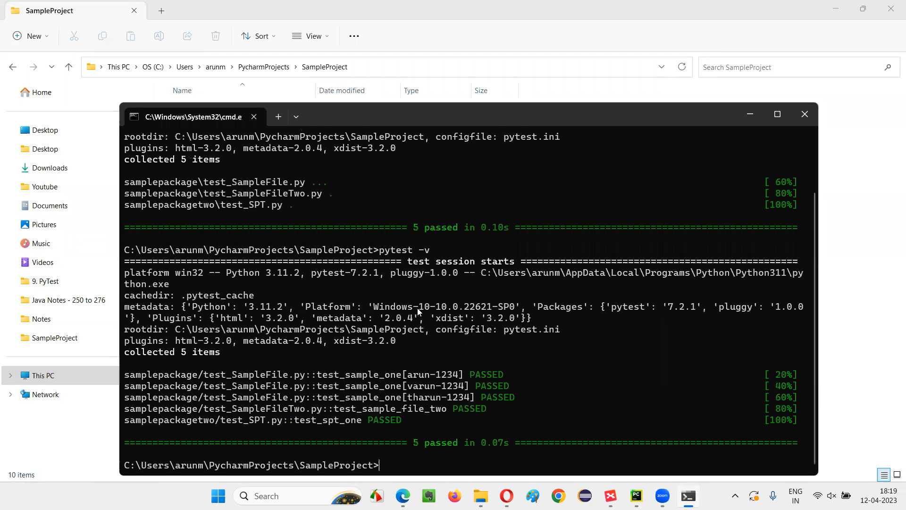
{"action": "scroll", "coordinate": [334, 243], "scroll_direction": "up", "scroll_amount": 2}
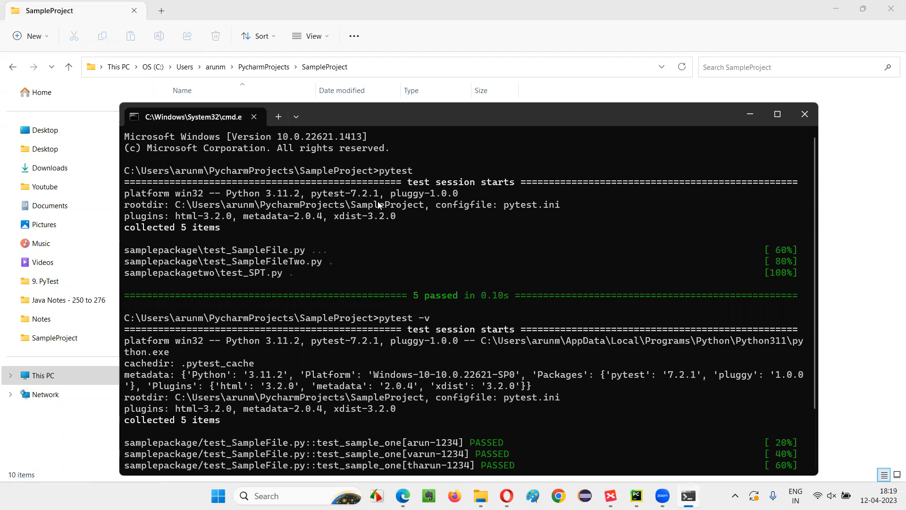
{"action": "scroll", "coordinate": [397, 305], "scroll_direction": "down", "scroll_amount": 2}
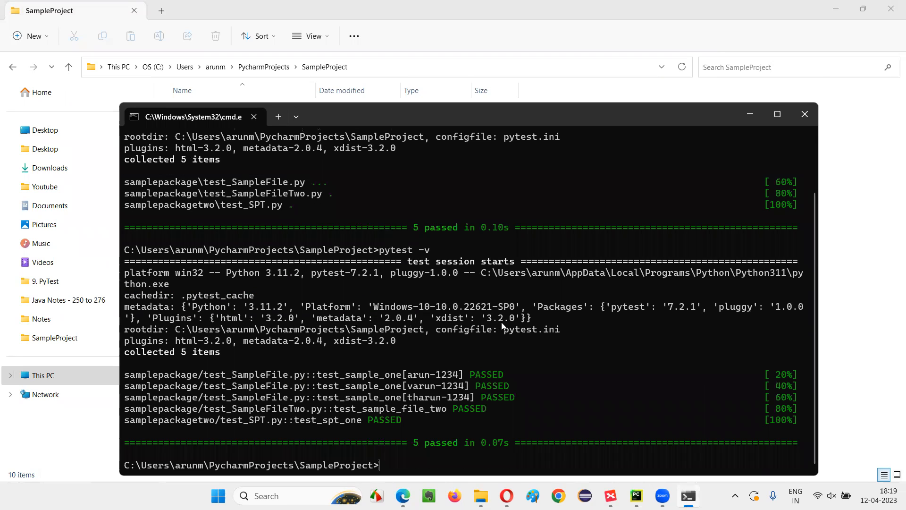
{"action": "left_click_drag", "start_coordinate": [507, 116], "coordinate": [505, 63]}
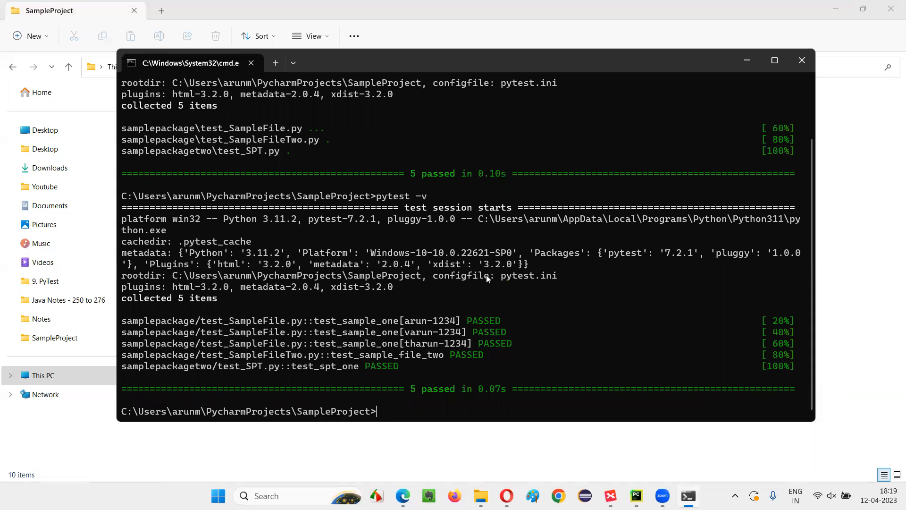
{"action": "type", "text": "pytest -"}
{"action": "type", "text": "v -s"}
- Run pytest -v -s and inspect the printed test values, all 5 passing
{"action": "key", "text": "Return"}
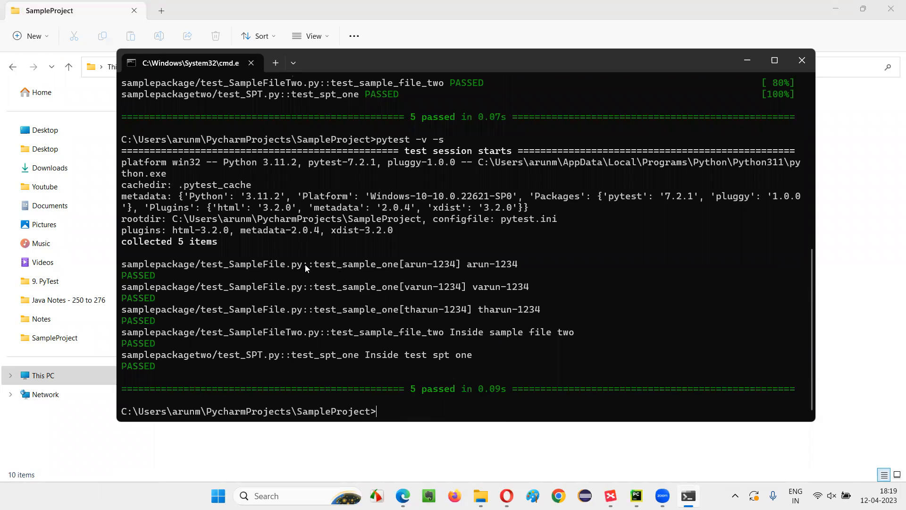
{"action": "scroll", "coordinate": [403, 272], "scroll_direction": "up", "scroll_amount": 2}
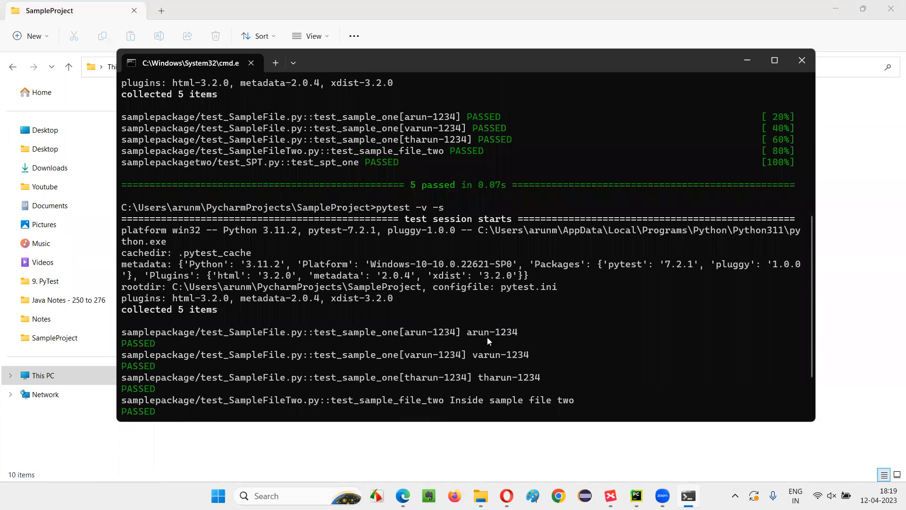
{"action": "left_click_drag", "start_coordinate": [467, 332], "coordinate": [523, 332]}
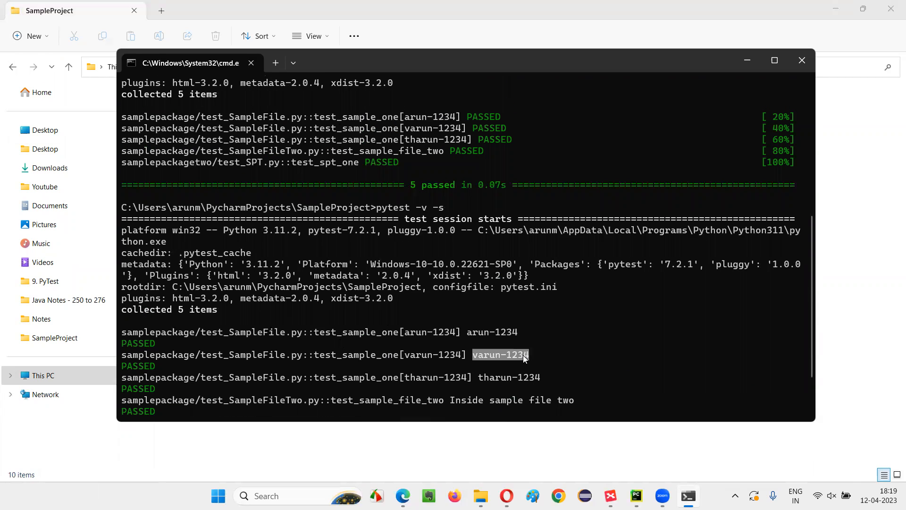
{"action": "double_click", "coordinate": [496, 343]}
{"action": "mouse_move", "coordinate": [485, 365]}
{"action": "left_mouse_down"}
{"action": "mouse_move", "coordinate": [475, 389]}
{"action": "mouse_move", "coordinate": [422, 389]}
{"action": "left_mouse_up"}
{"action": "left_click", "coordinate": [415, 417]}
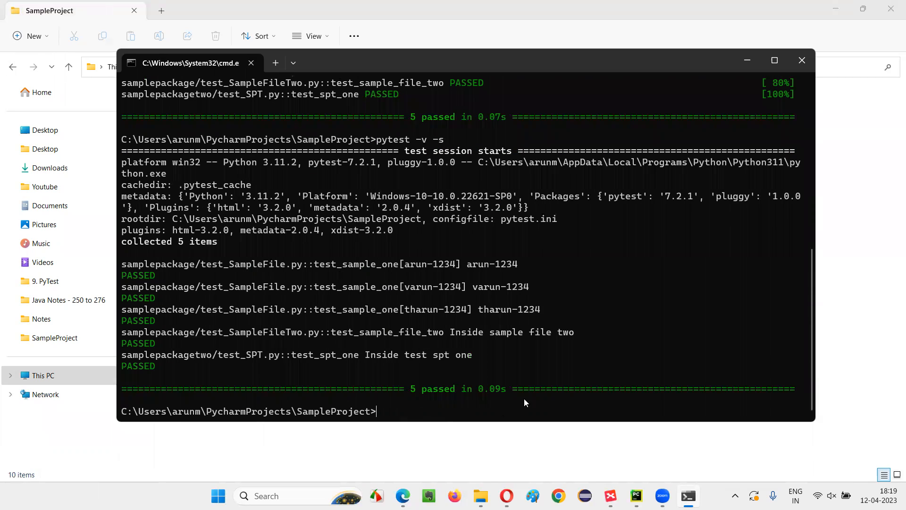
{"action": "type", "text": "pytest -"}
{"action": "type", "text": "rA"}
- Run pytest -rA and highlight the summary listing all 5 PASSED
{"action": "key", "text": "Return"}
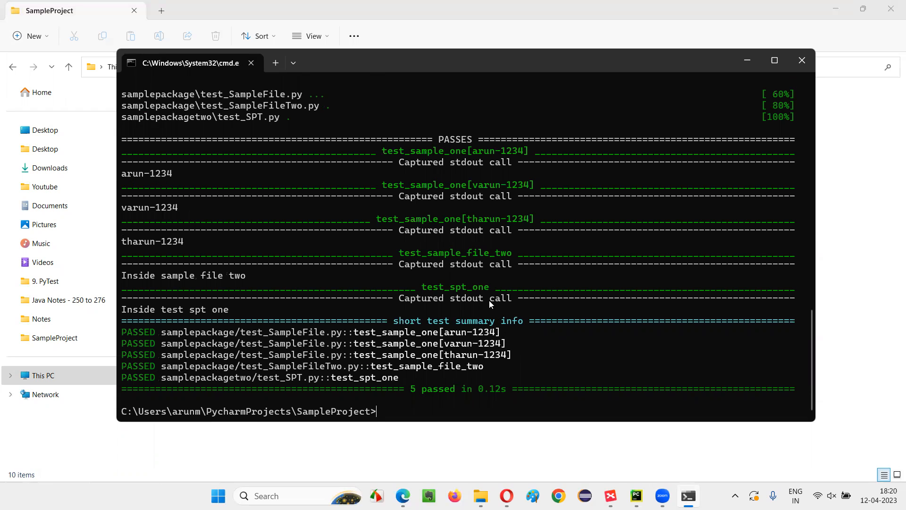
{"action": "left_click_drag", "start_coordinate": [133, 332], "coordinate": [454, 381]}
{"action": "right_click", "coordinate": [454, 379]}
{"action": "scroll", "coordinate": [441, 251], "scroll_direction": "up", "scroll_amount": 2}
{"action": "scroll", "coordinate": [426, 241], "scroll_direction": "up", "scroll_amount": 1}
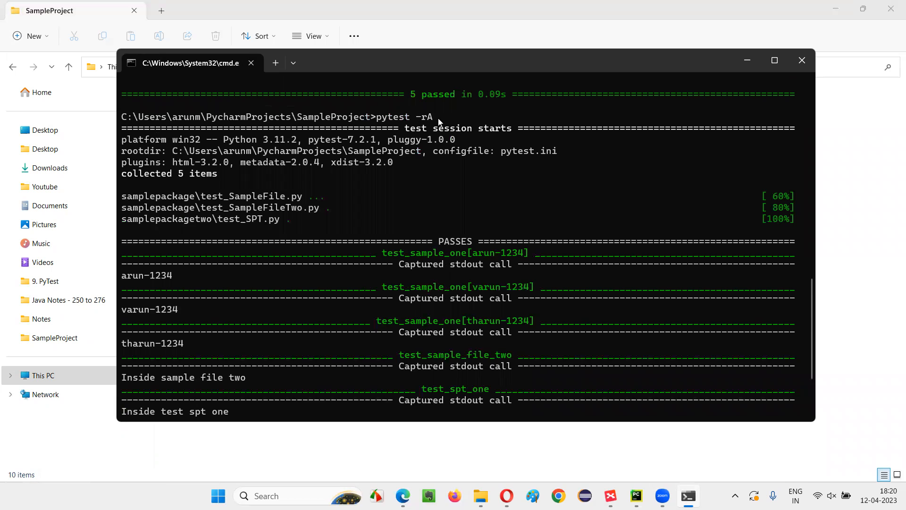
{"action": "scroll", "coordinate": [475, 161], "scroll_direction": "up", "scroll_amount": 4}
{"action": "scroll", "coordinate": [460, 198], "scroll_direction": "up", "scroll_amount": 4}
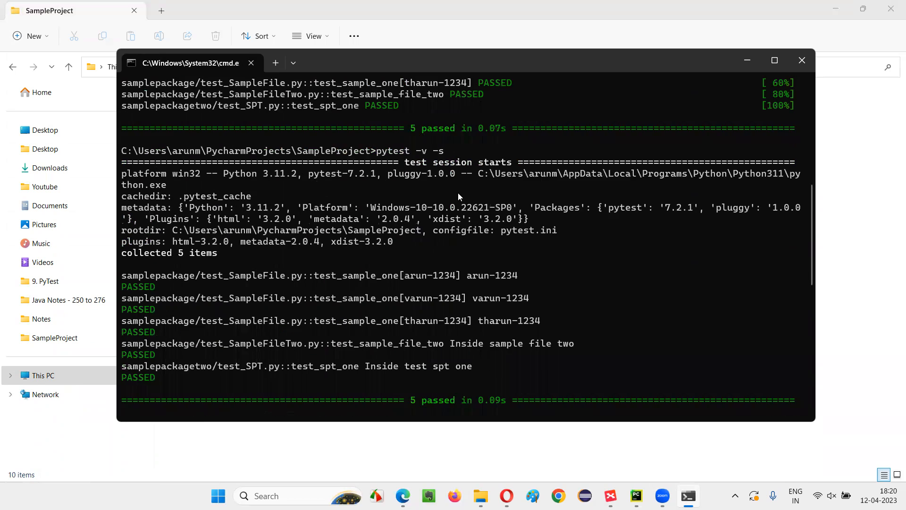
{"action": "scroll", "coordinate": [393, 204], "scroll_direction": "up", "scroll_amount": 1}
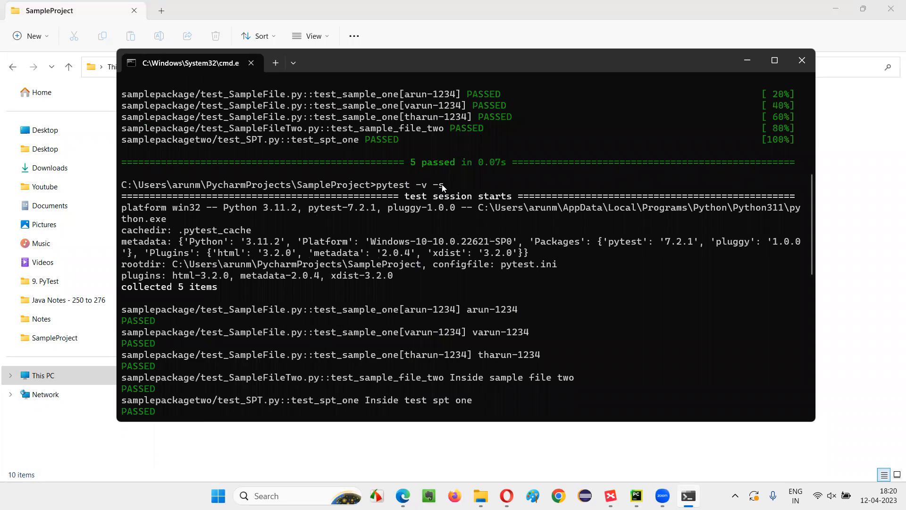
{"action": "scroll", "coordinate": [457, 267], "scroll_direction": "down", "scroll_amount": 10}
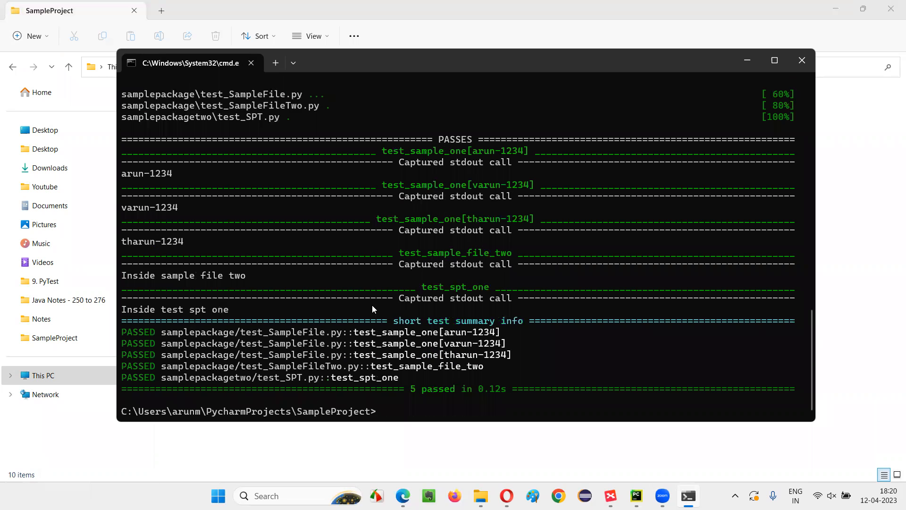
{"action": "type", "text": "pytest"}
- Run pytest -vs with all 5 passing, then switch back to PyCharm
{"action": "key", "text": "BackSpace"}
{"action": "key", "text": "BackSpace"}
{"action": "key", "text": "BackSpace"}
{"action": "type", "text": "test"}
{"action": "key", "text": "BackSpace"}
{"action": "key", "text": "BackSpace"}
{"action": "key", "text": "BackSpace"}
{"action": "type", "text": "est -v"}
{"action": "type", "text": "s"}
{"action": "key", "text": "Return"}
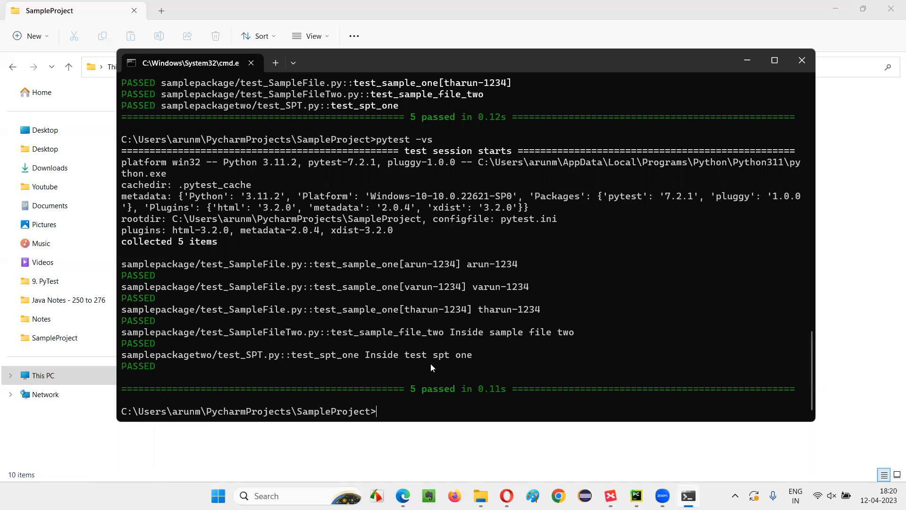
{"action": "key", "text": "alt+Tab"}
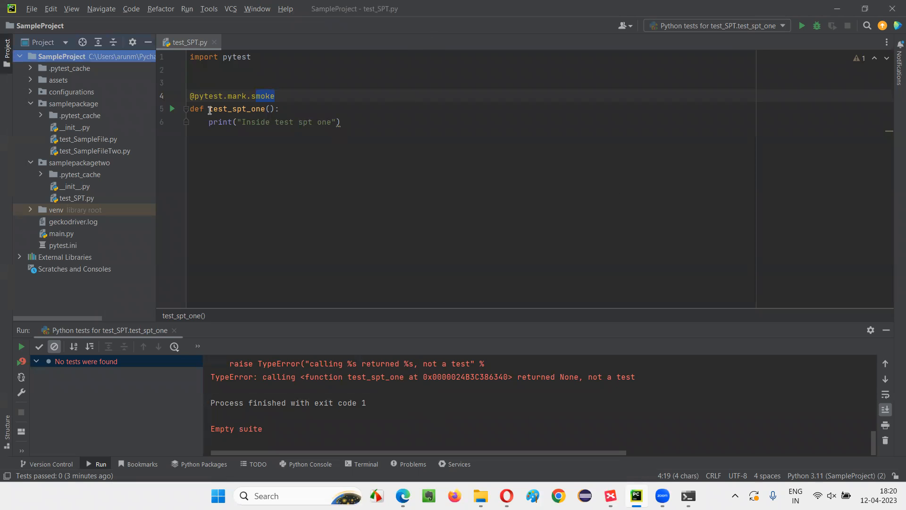
- Minimize PyCharm to bring the Command Prompt results back in front
{"action": "left_click", "coordinate": [837, 8]}
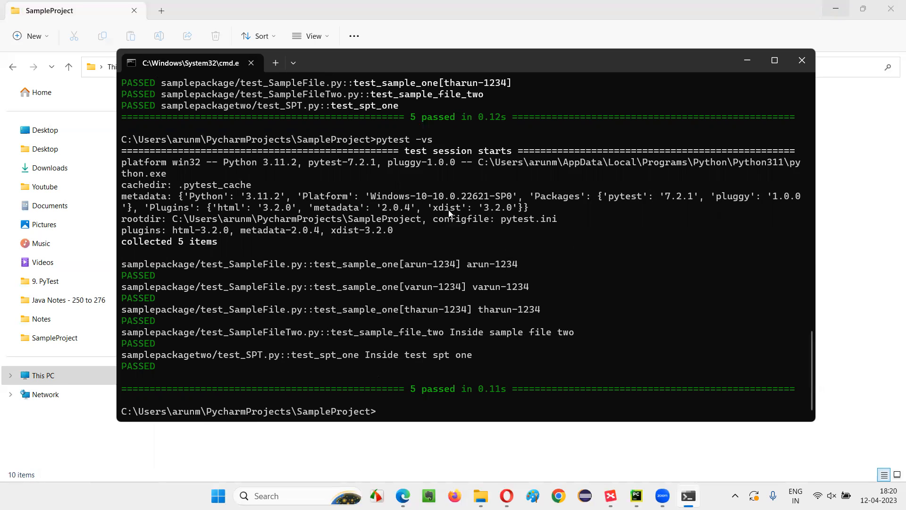
{"action": "scroll", "coordinate": [478, 188], "scroll_direction": "up", "scroll_amount": 10}
{"action": "scroll", "coordinate": [478, 187], "scroll_direction": "up", "scroll_amount": 5}
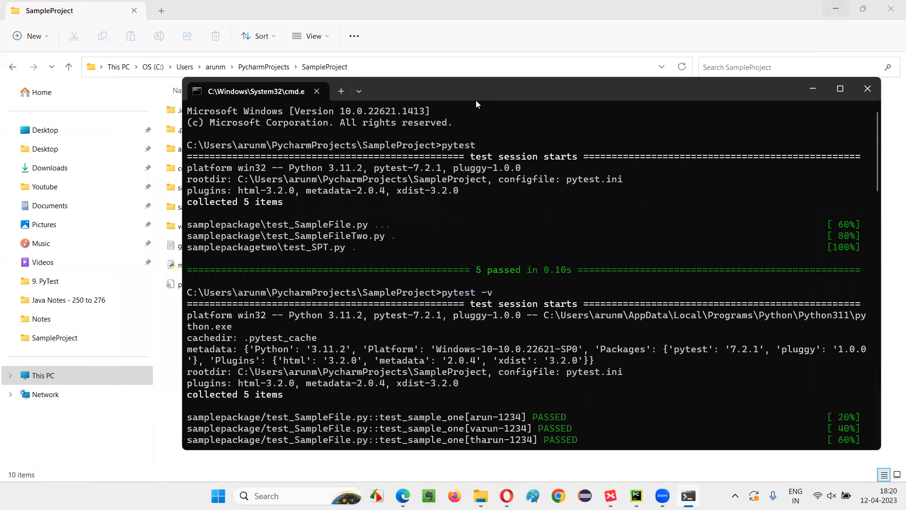
- Move the Command Prompt window lower on screen to review the earlier pytest runs
{"action": "left_click_drag", "start_coordinate": [477, 100], "coordinate": [480, 162]}
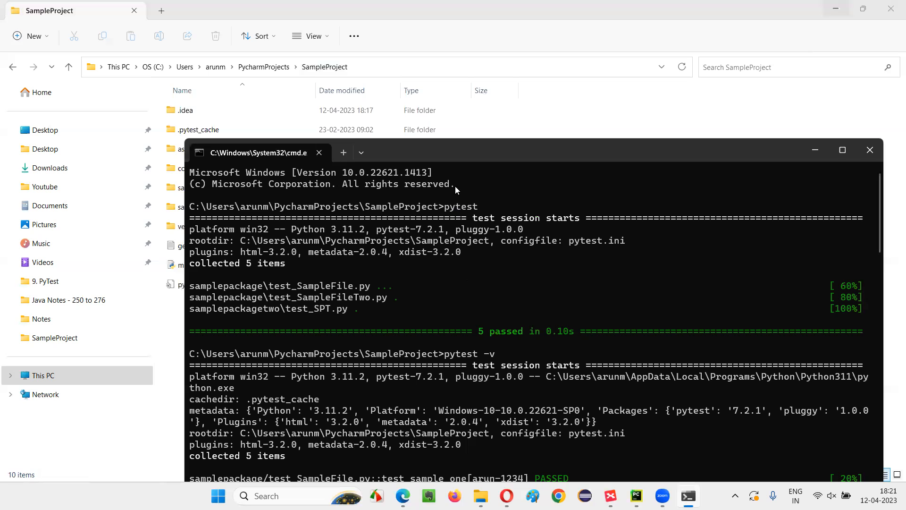
{"action": "scroll", "coordinate": [520, 278], "scroll_direction": "down", "scroll_amount": 9}
{"action": "scroll", "coordinate": [565, 175], "scroll_direction": "down", "scroll_amount": 5}
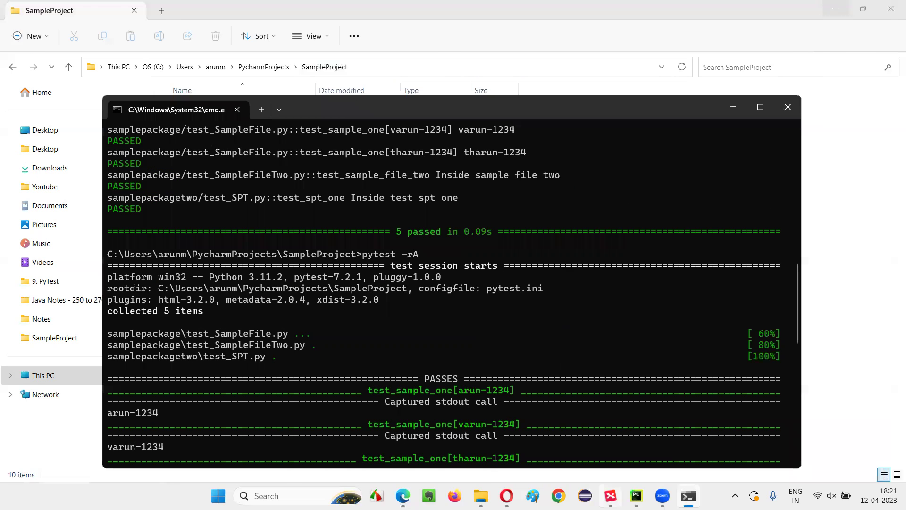
- Switch back to XMind and select the 'Executing PyTest tests from command line' topic
{"action": "left_click", "coordinate": [610, 497]}
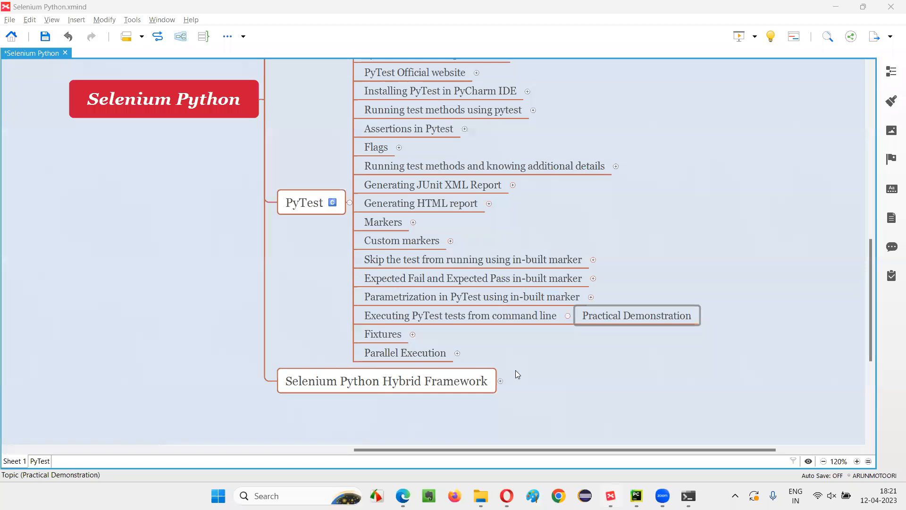
{"action": "left_click", "coordinate": [467, 318]}
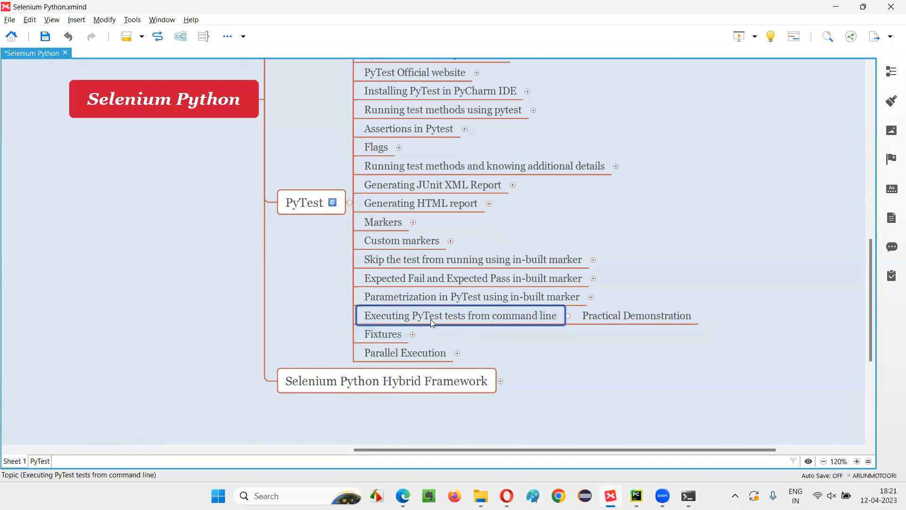